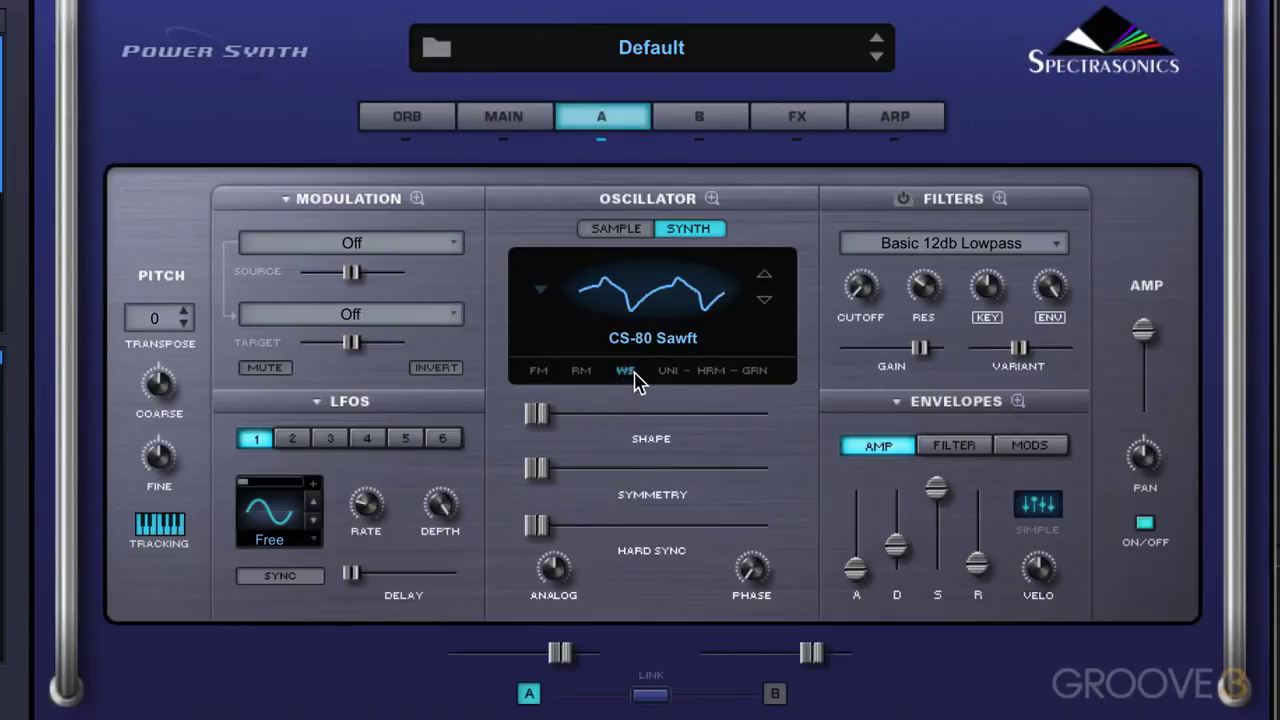
Step: Show oscillator A's Waveshaper page, toggle its power off and on, and dismiss the presets list
click(626, 372)
click(548, 280)
click(548, 280)
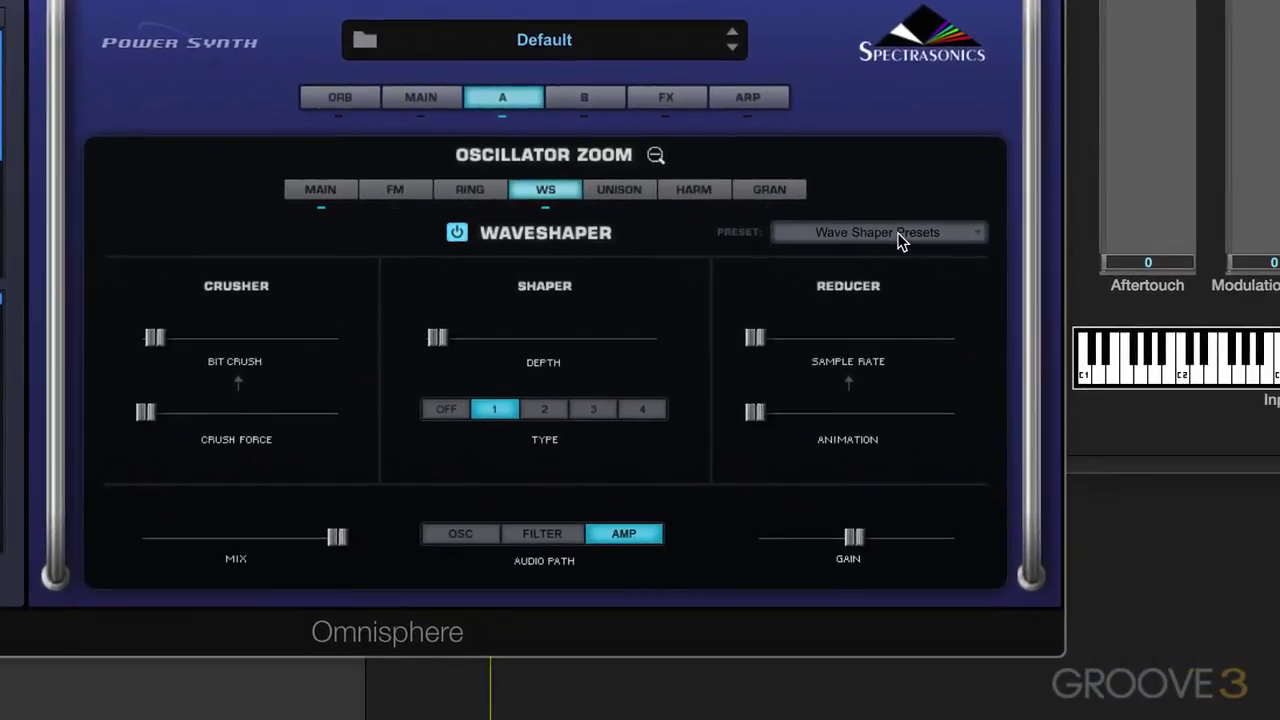
click(1078, 277)
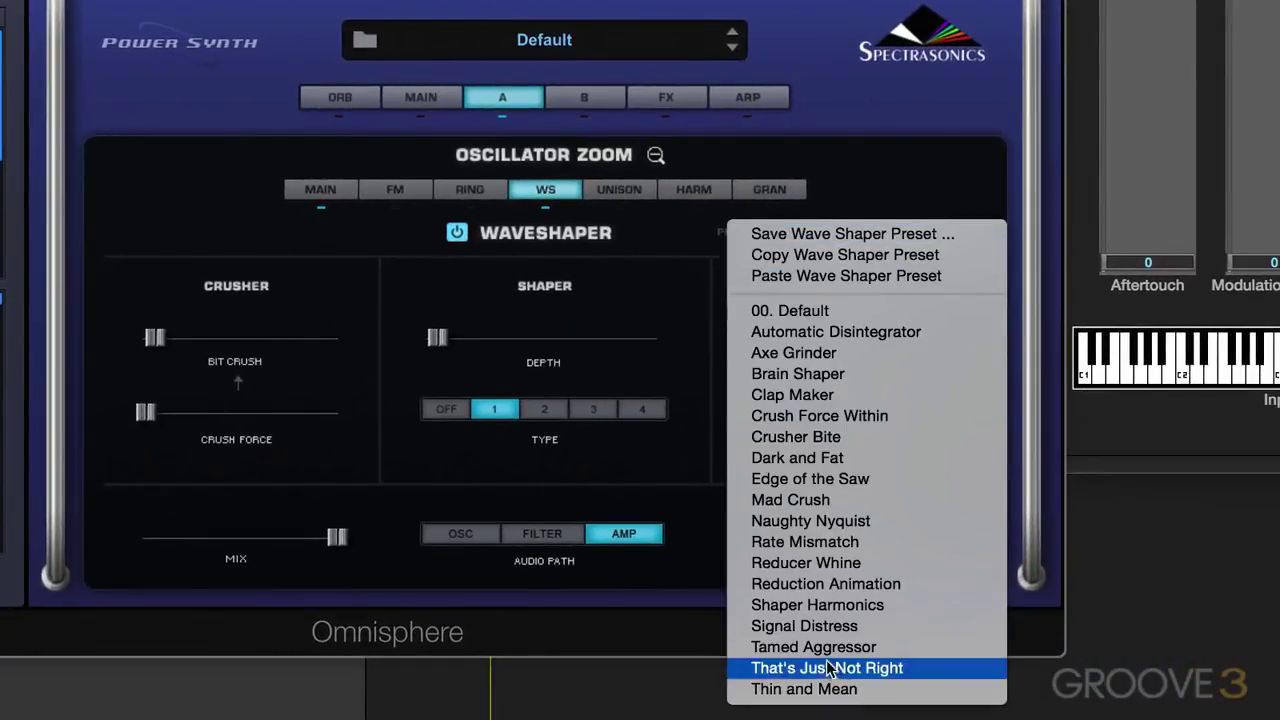
click(665, 248)
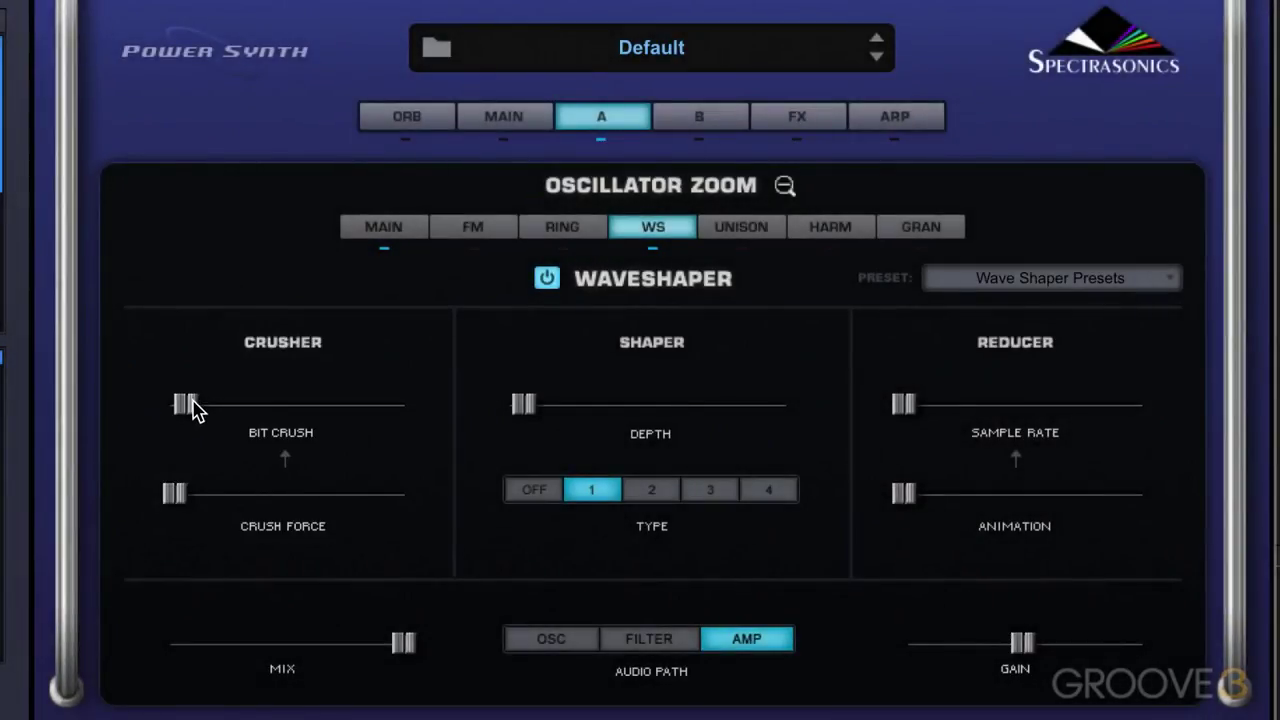
Step: Raise Bit Crush, settle Crush Force around 0.324, and add a little Shaper Depth
drag(193, 405, 349, 420)
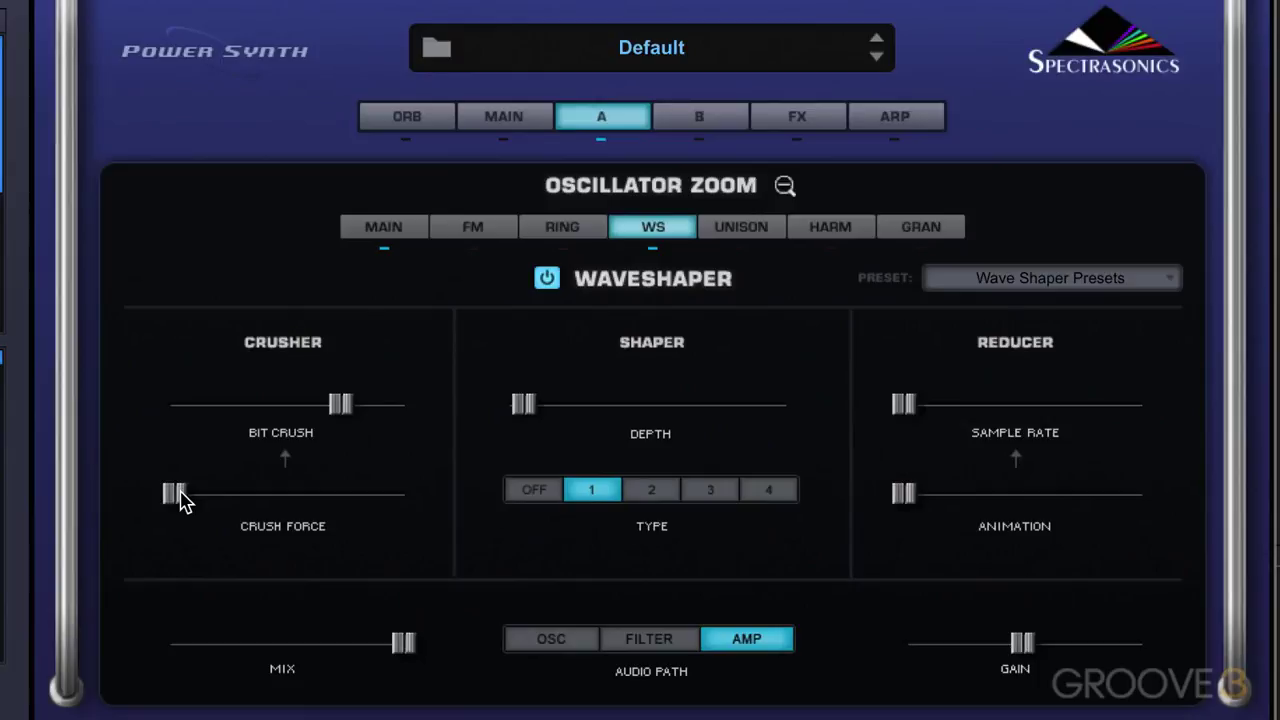
drag(173, 495, 350, 505)
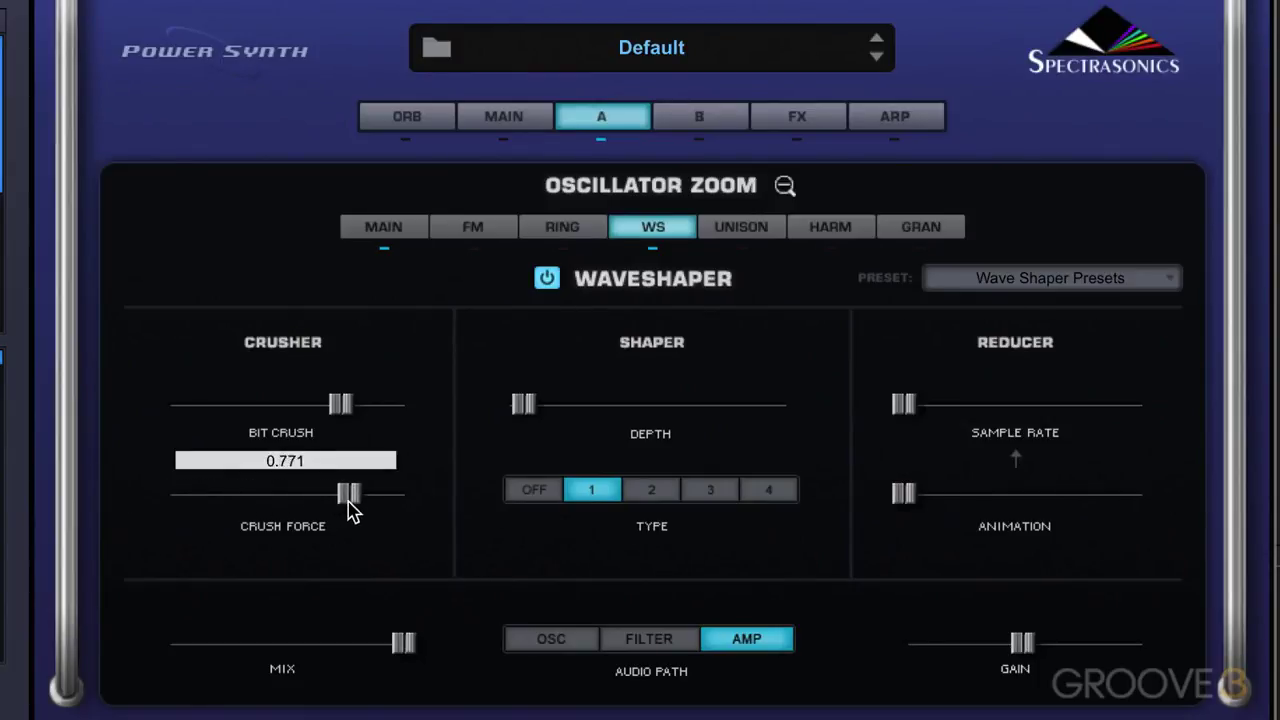
drag(524, 405, 568, 412)
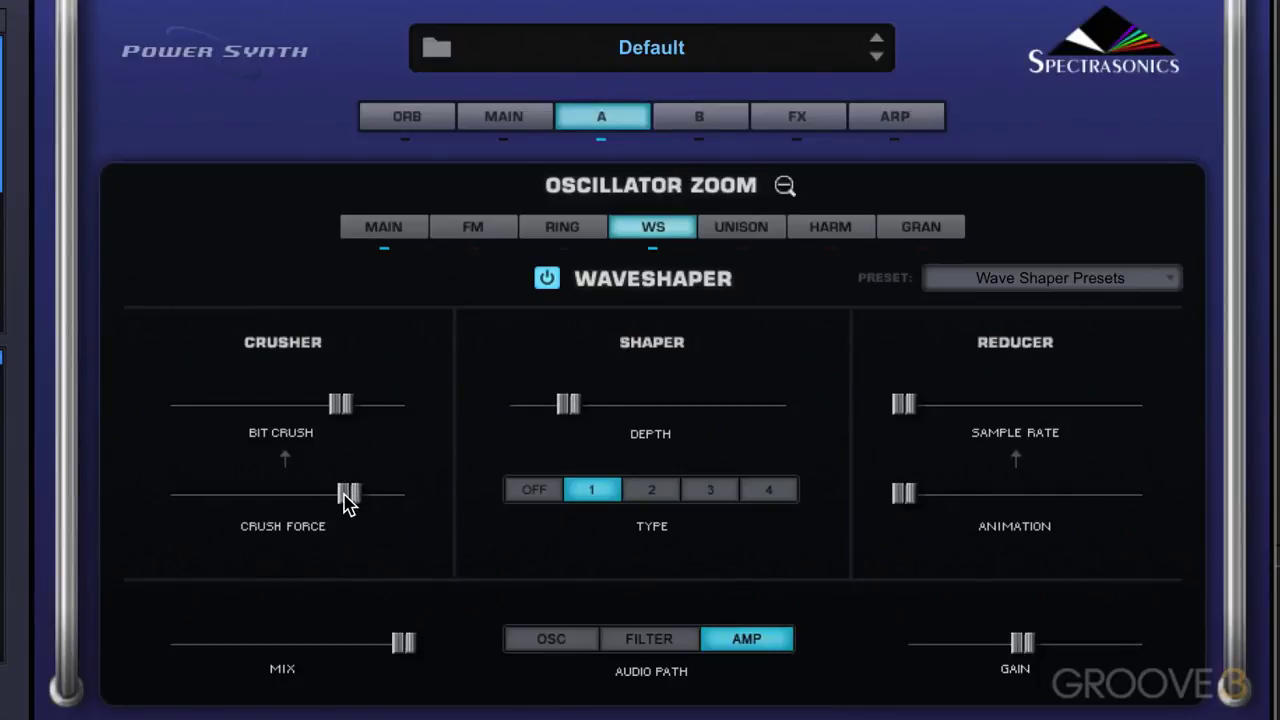
drag(347, 500, 416, 527)
drag(337, 403, 240, 428)
drag(414, 491, 251, 505)
drag(251, 404, 363, 420)
drag(251, 507, 242, 405)
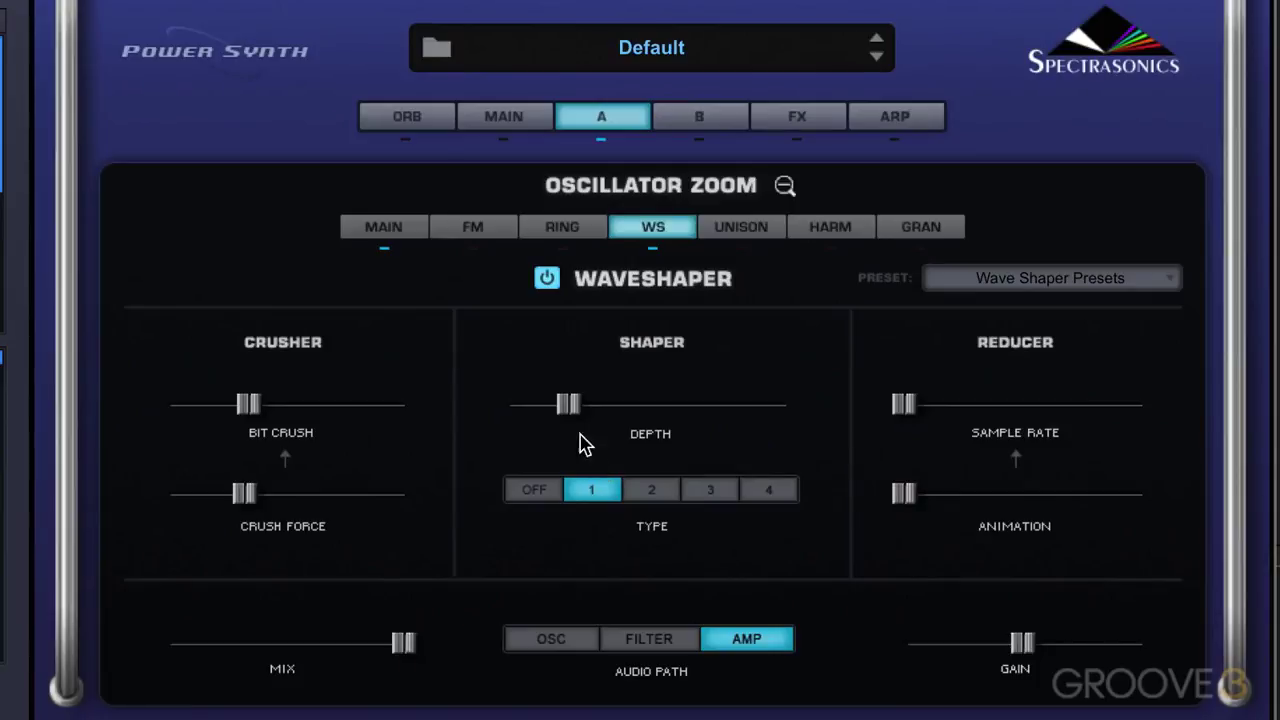
Step: Raise Shaper Depth to 0.735 and step the shaper type through 2 and 3 to 4
drag(583, 405, 645, 410)
click(651, 490)
click(710, 490)
click(770, 490)
Step: Set Bit Crush to 0.653, drop Crush Force near minimum, and Shaper Depth to about 0.685
drag(268, 411, 343, 430)
drag(243, 492, 190, 497)
mouse_move(352, 415)
mouse_down()
mouse_move(309, 437)
mouse_move(345, 433)
mouse_up()
mouse_move(675, 408)
mouse_down()
mouse_move(600, 429)
mouse_move(694, 424)
mouse_up()
mouse_move(335, 415)
mouse_down()
mouse_move(317, 420)
mouse_move(330, 424)
mouse_up()
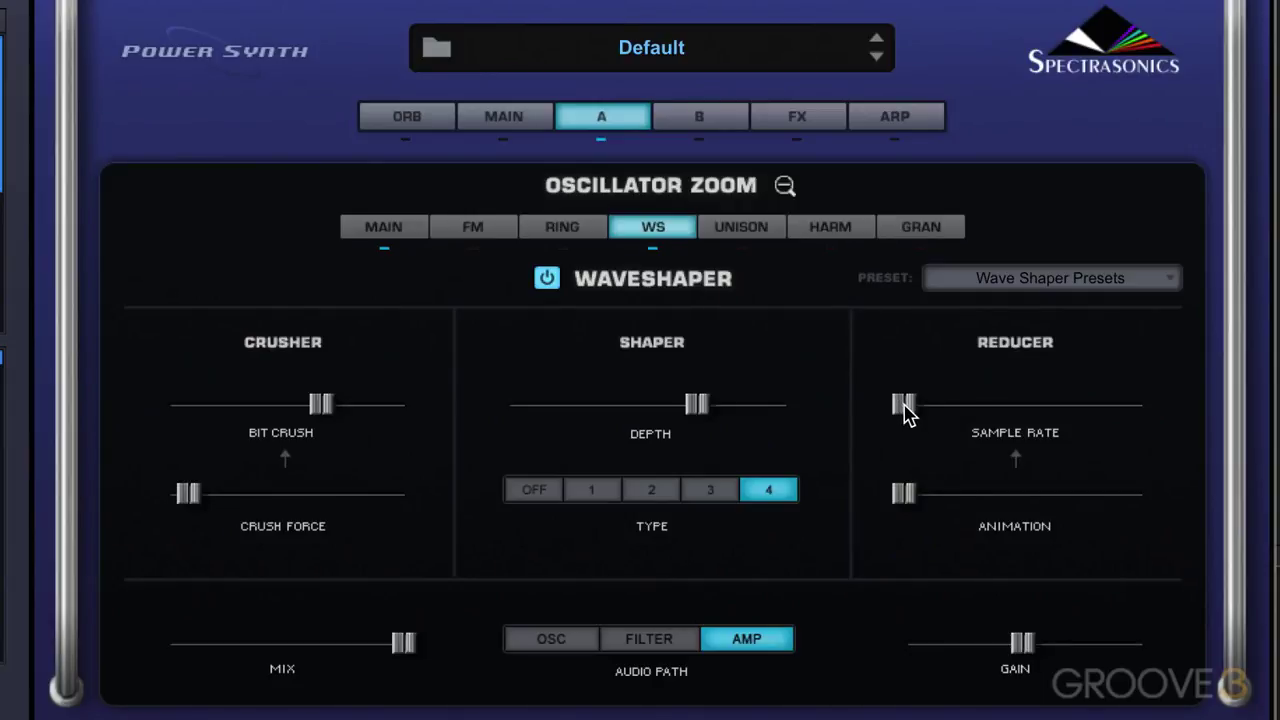
Step: Set the Reducer's Sample Rate to about midway and Animation to 0.729
drag(906, 410, 988, 410)
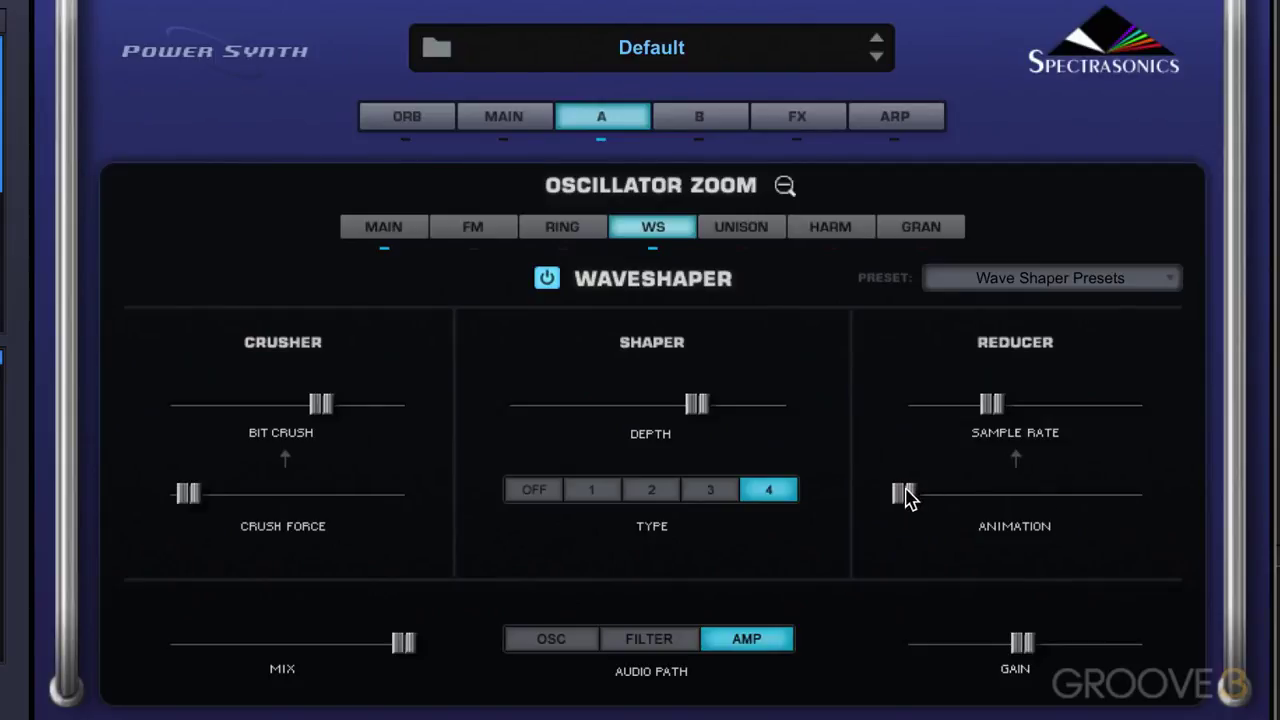
drag(903, 494, 1086, 494)
drag(990, 405, 1032, 405)
mouse_move(1086, 494)
mouse_down()
mouse_move(1057, 512)
mouse_move(923, 514)
mouse_move(1076, 515)
mouse_up()
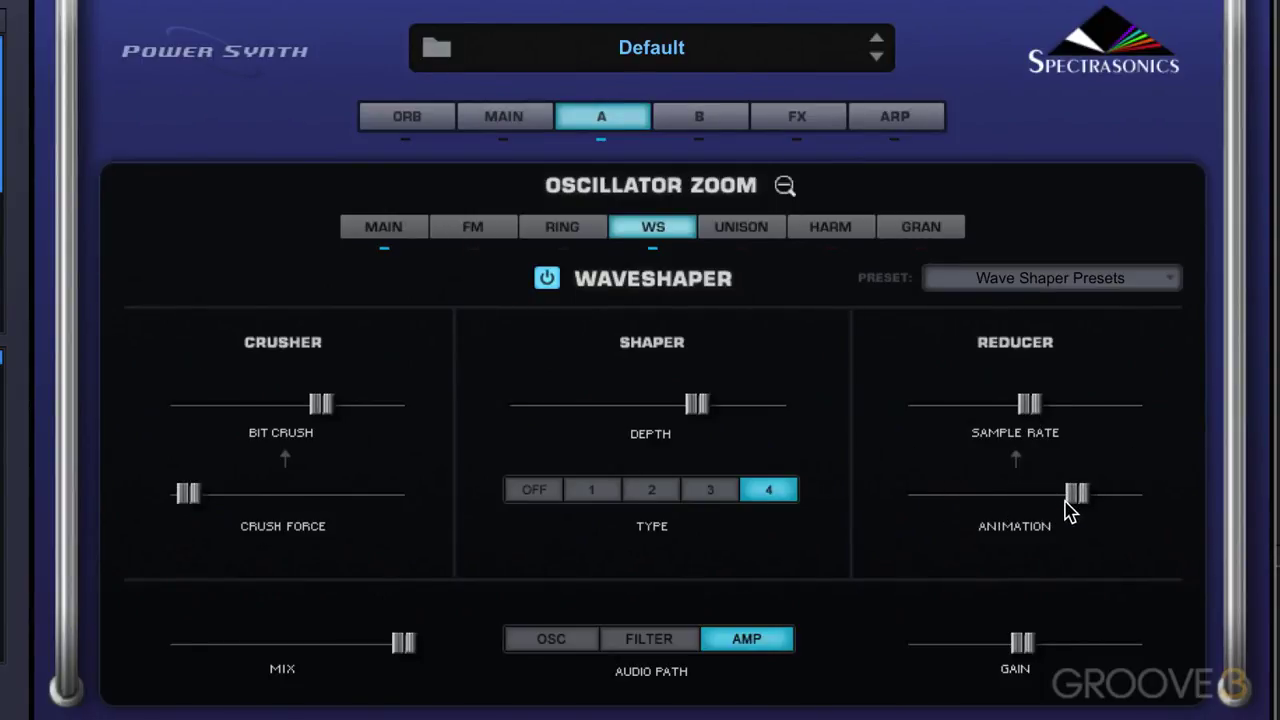
Step: Compare the OSC, FILTER and AMP audio paths, leave it on OSC, and exit the zoomed view
click(555, 645)
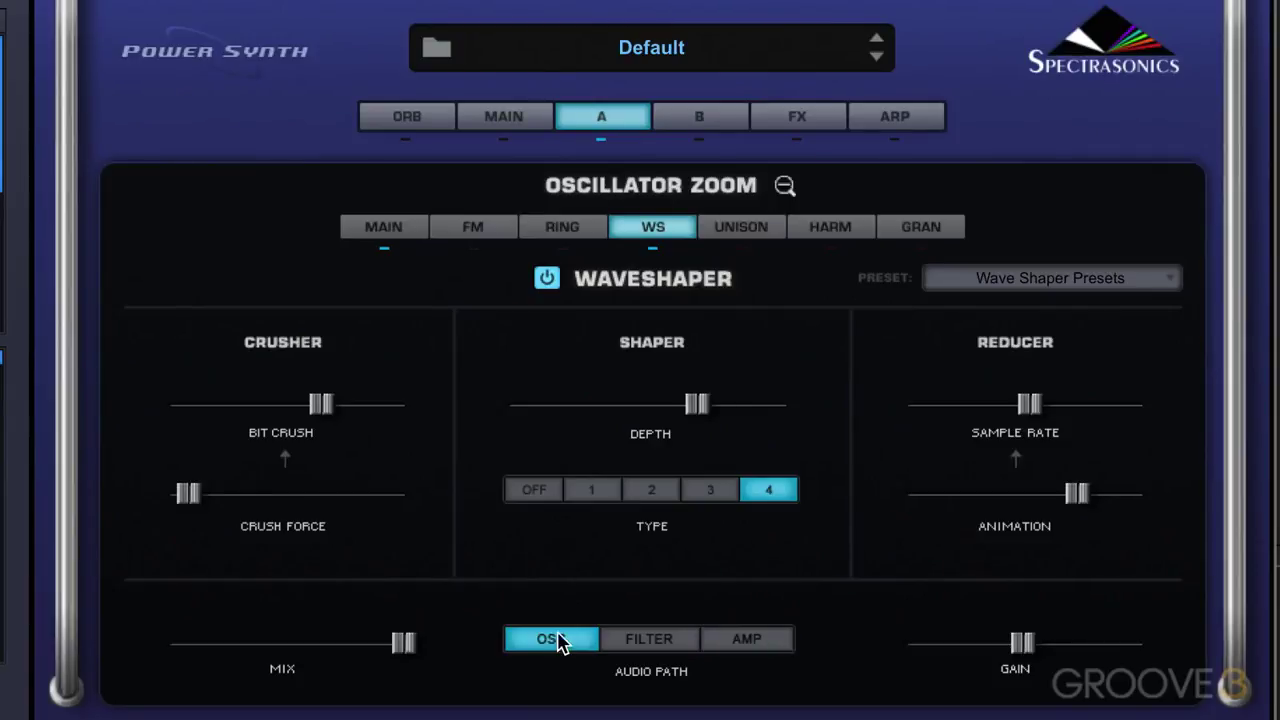
click(638, 643)
click(780, 648)
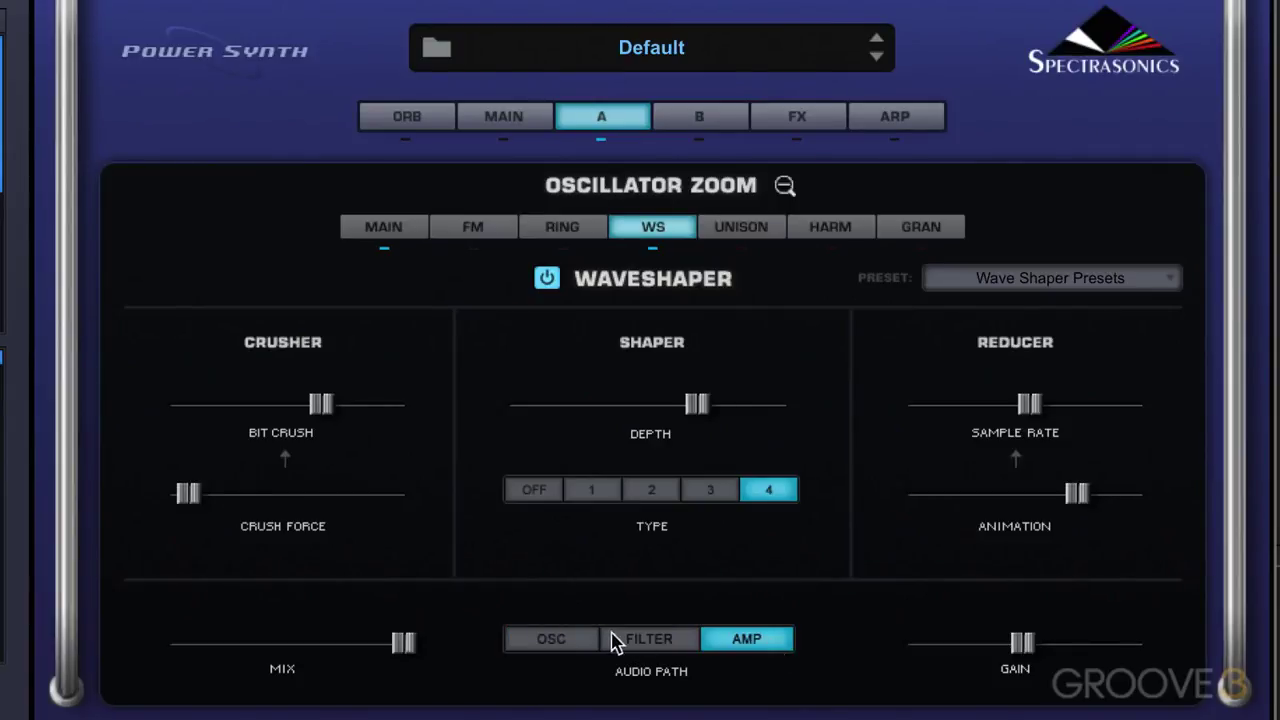
click(664, 645)
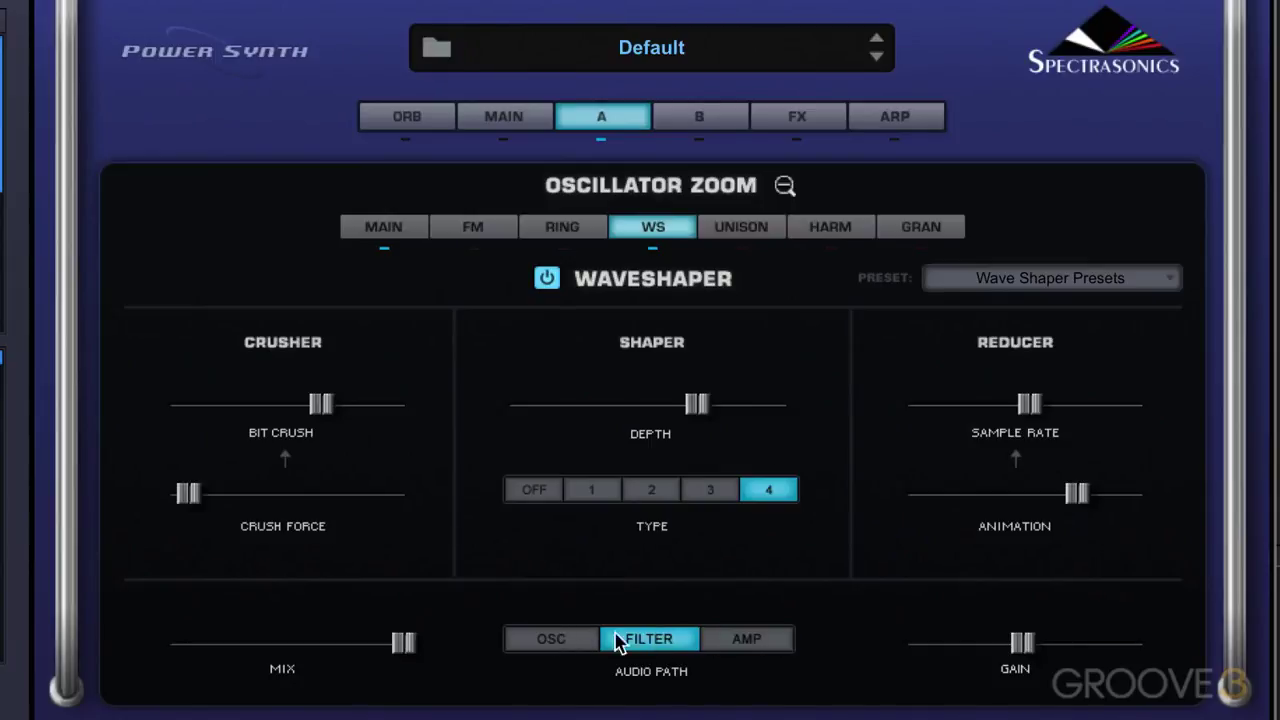
click(754, 640)
click(550, 643)
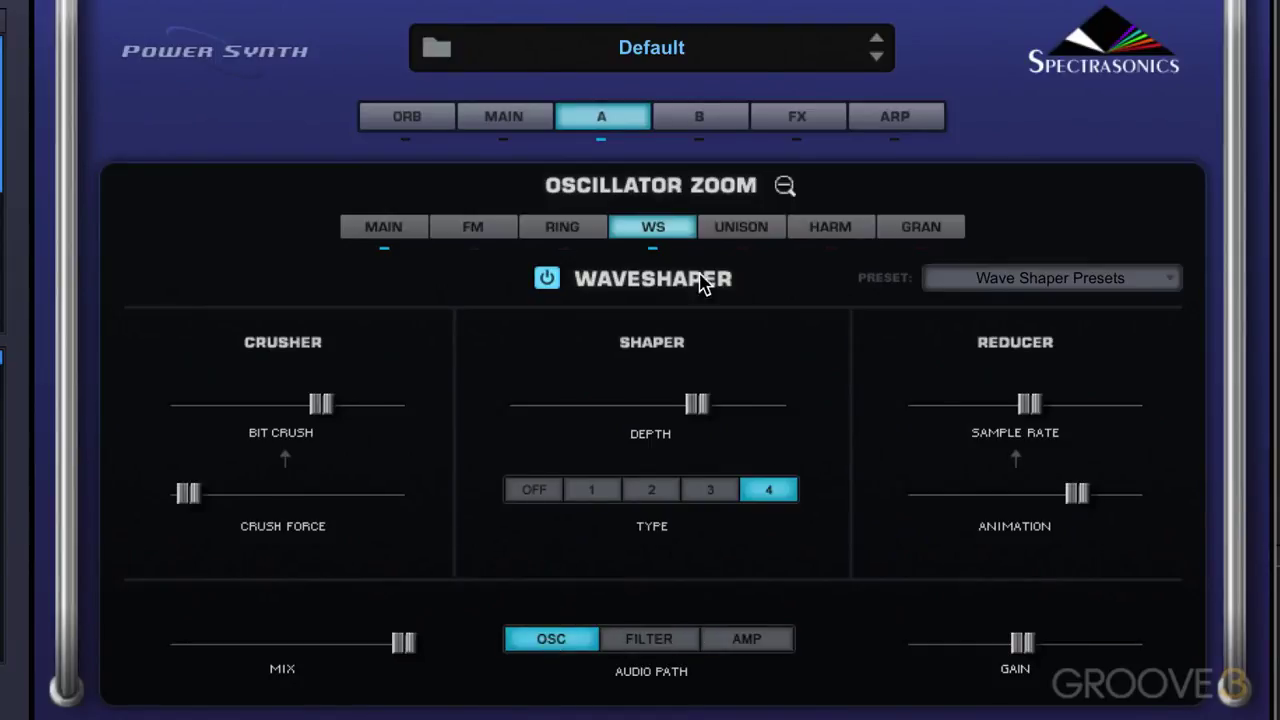
click(786, 184)
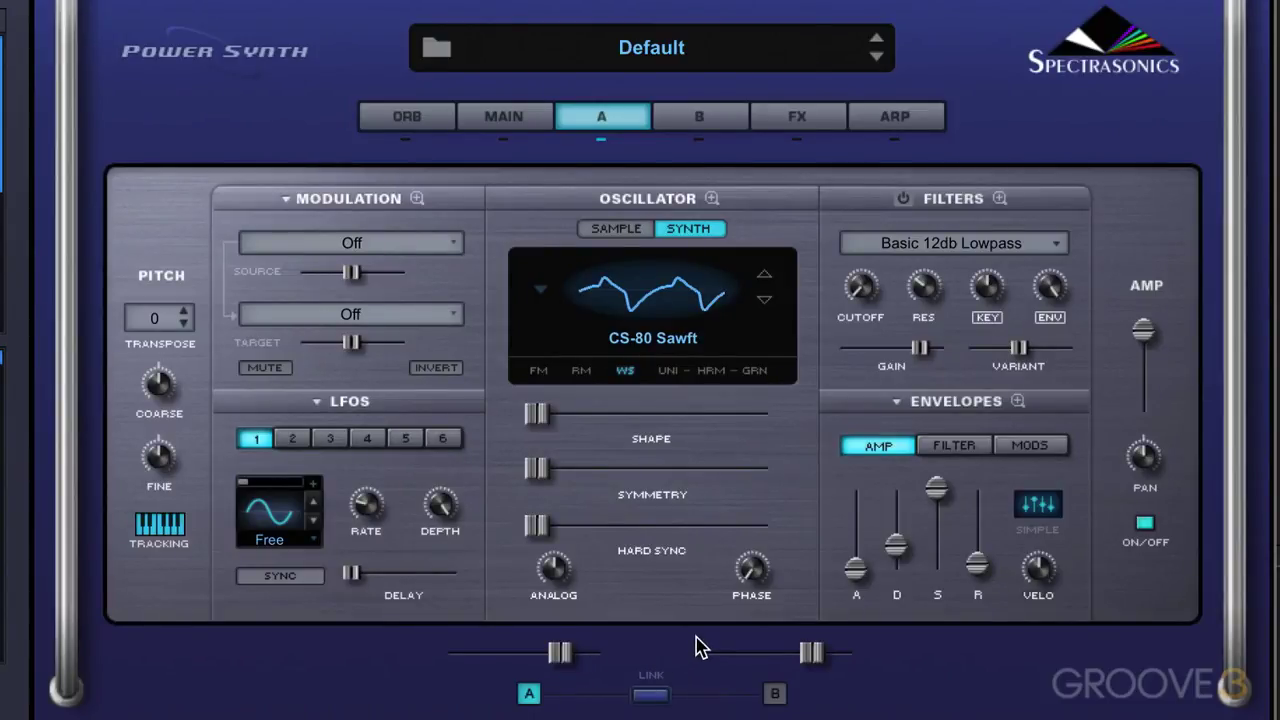
Step: Power on layer A's Filters section and audition its Cutoff and Res knobs
click(902, 201)
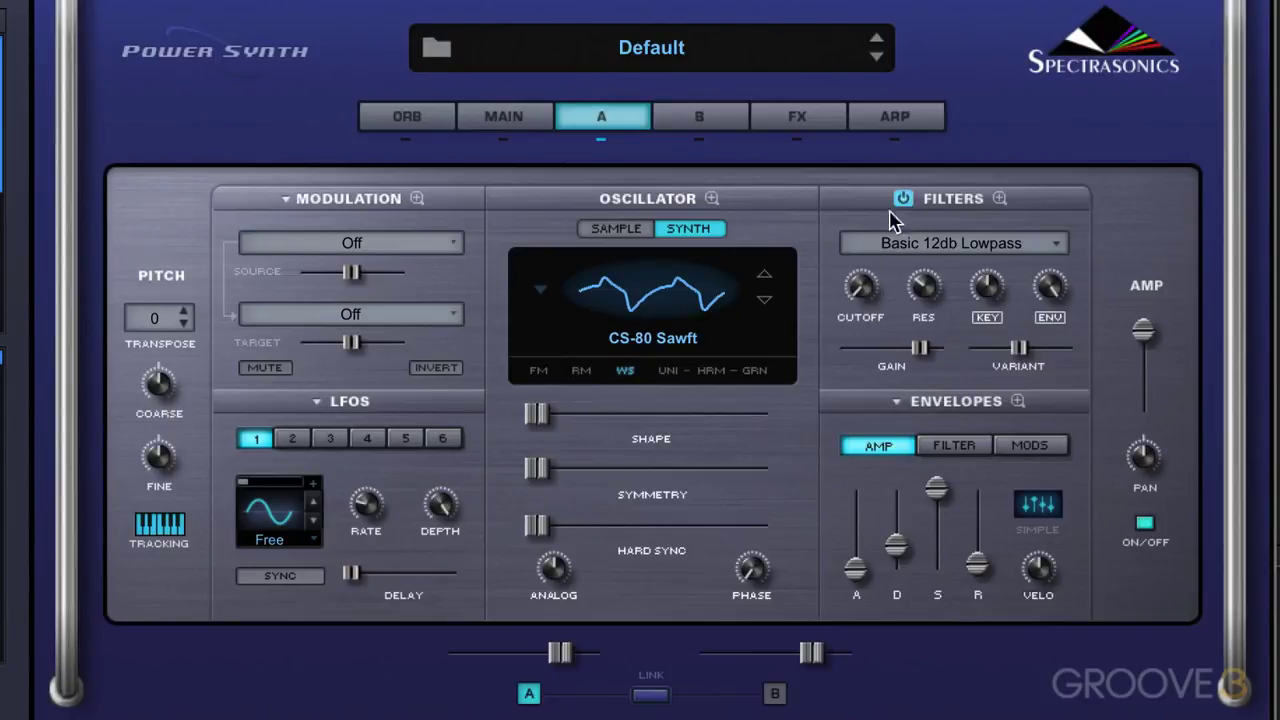
mouse_move(858, 281)
mouse_move(915, 313)
drag(860, 289, 857, 370)
mouse_move(922, 313)
drag(922, 313, 860, 315)
Step: Reopen the WS page and switch the Waveshaper audio path to FILTER, then AMP
click(627, 374)
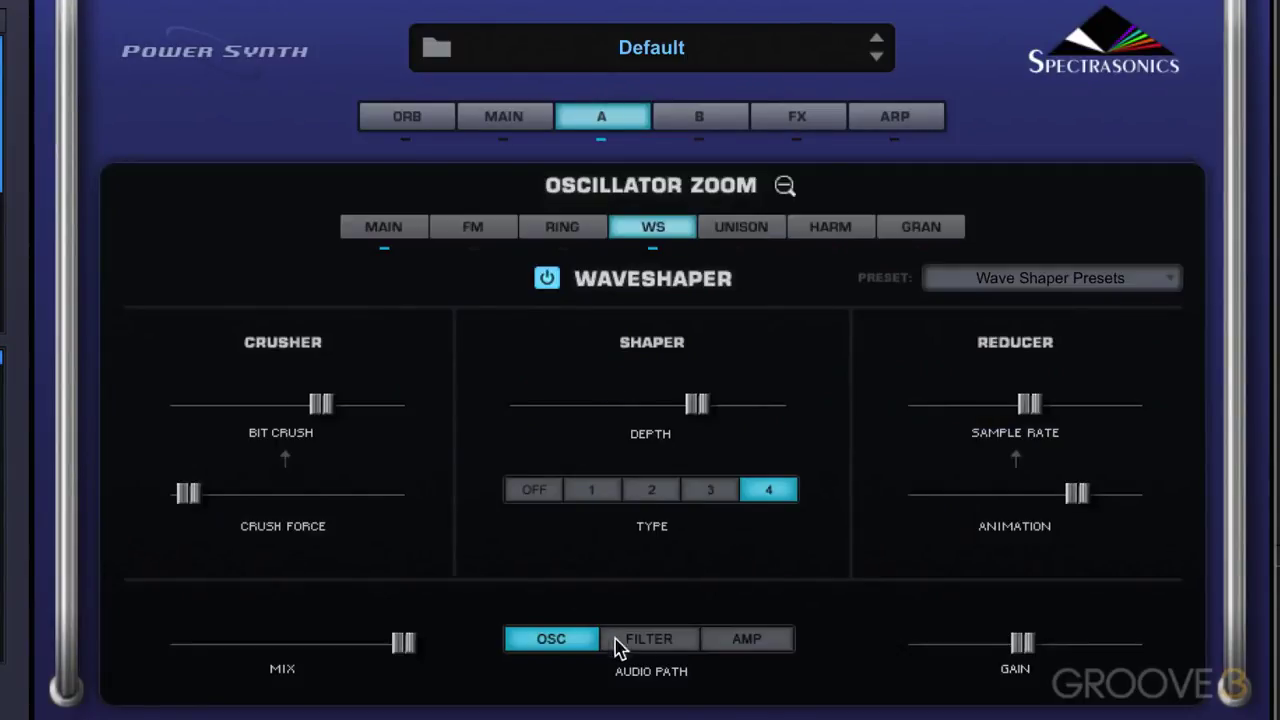
click(648, 640)
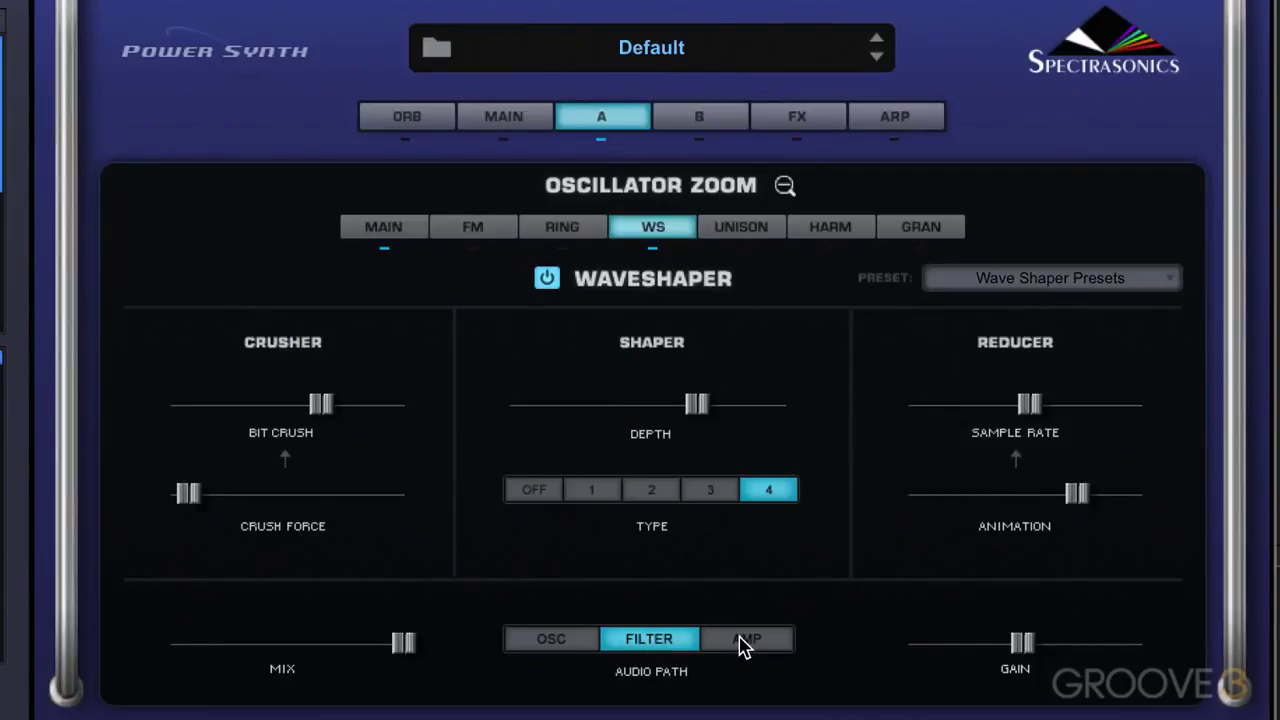
click(744, 644)
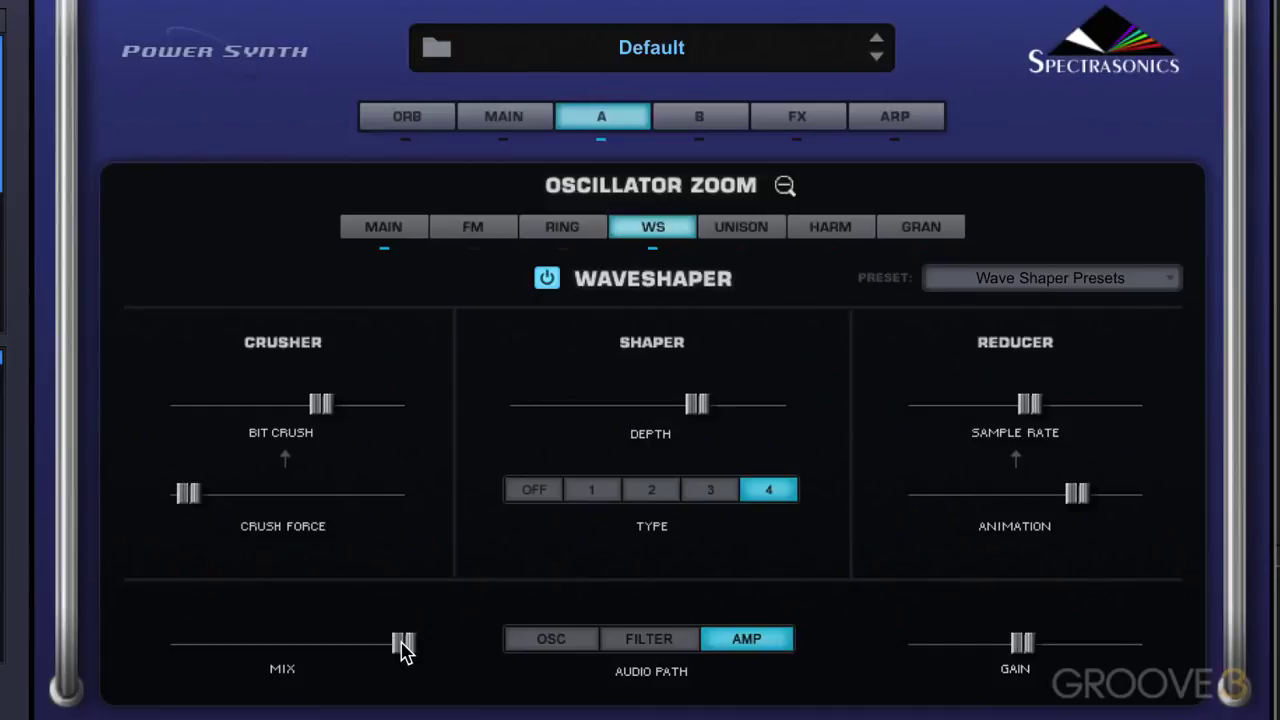
Step: Pull the Waveshaper Mix to minimum, select the OSC audio path, and set Mix to about 0.565
drag(402, 648, 163, 650)
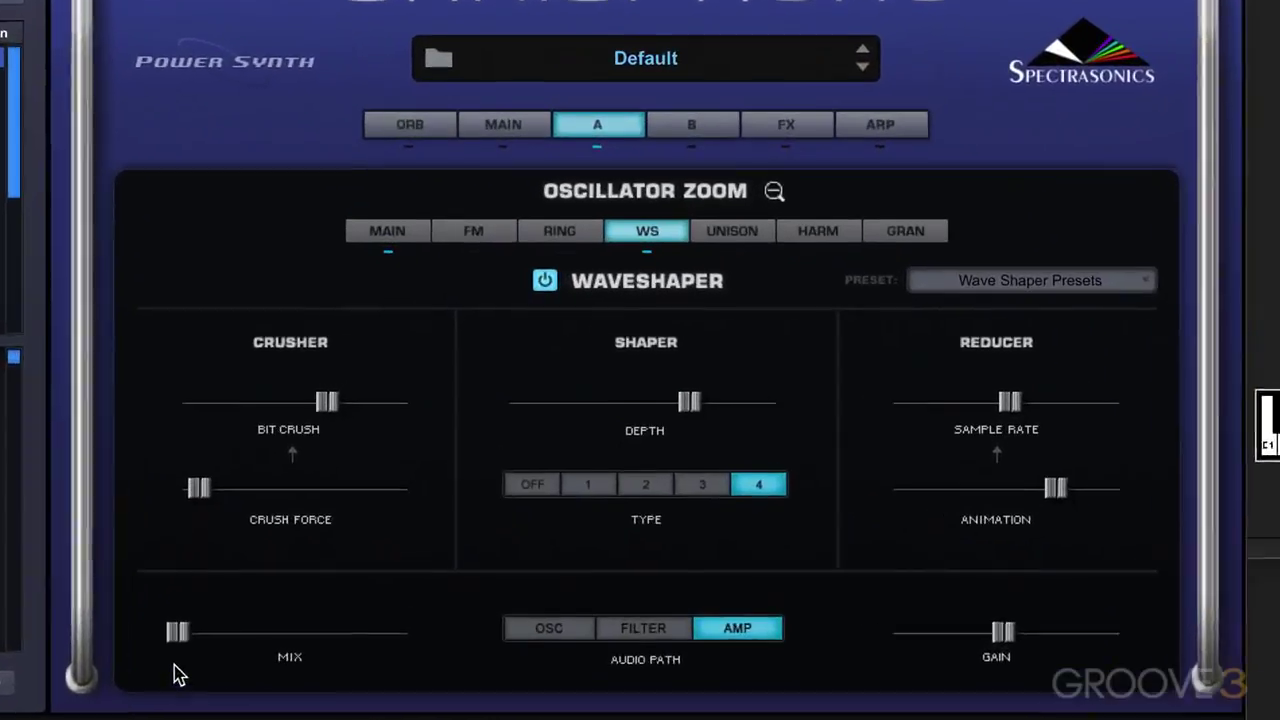
drag(174, 633, 283, 693)
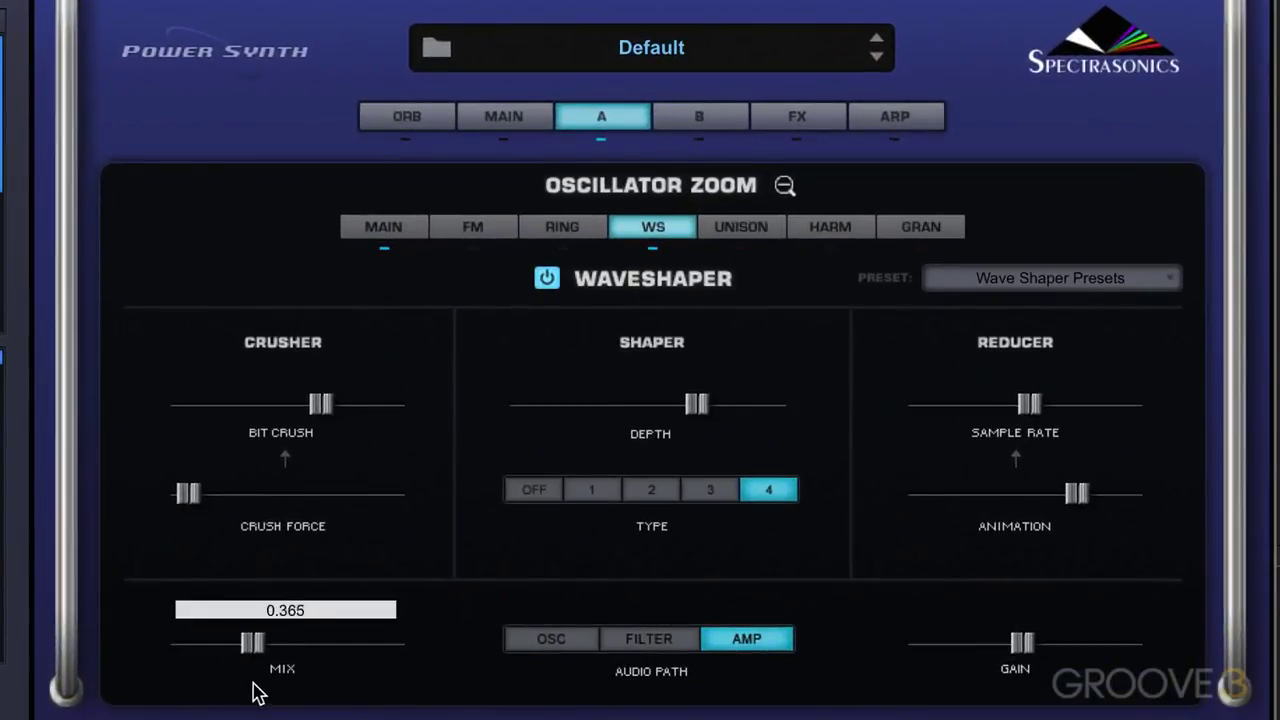
click(533, 645)
drag(300, 648, 266, 670)
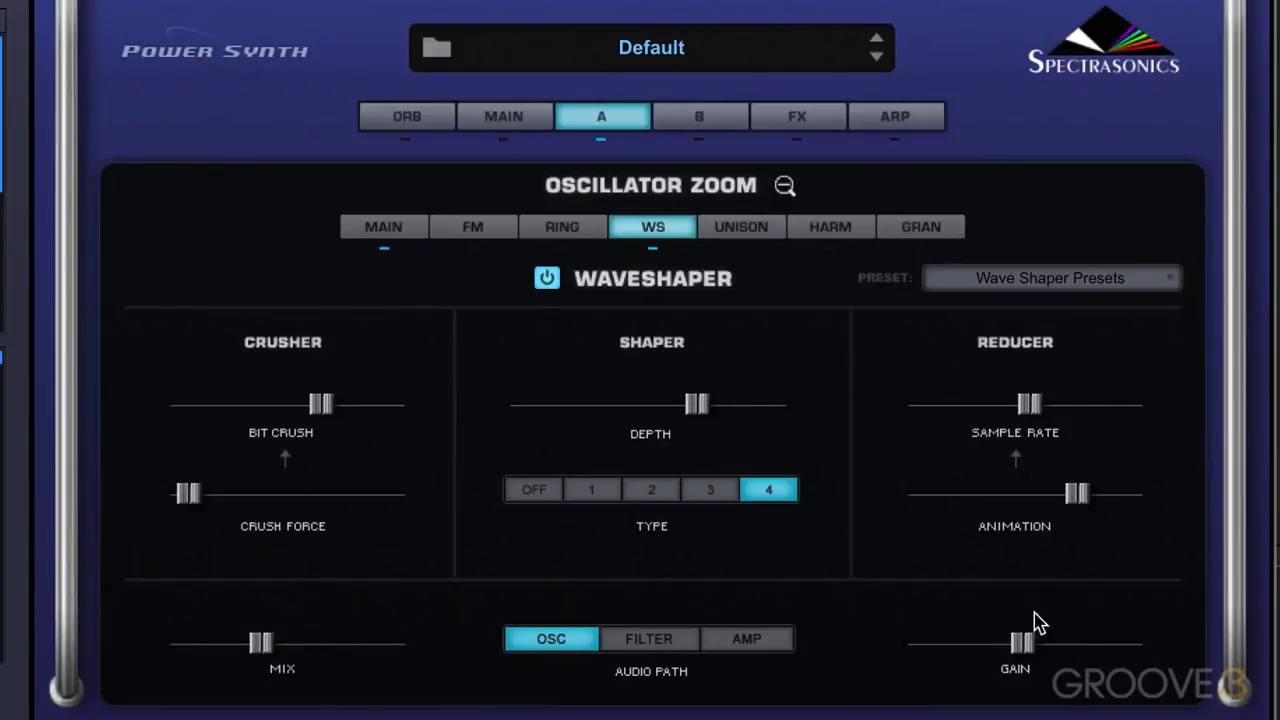